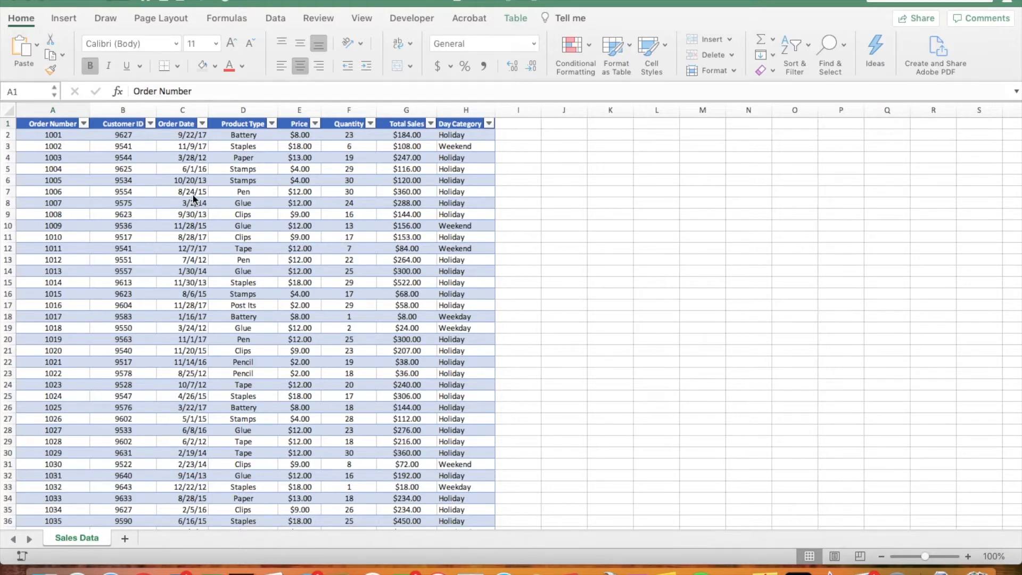
# - Scroll through the sales data and place the active cell inside the sales table
pyautogui.scroll(-1, 173, 201)
pyautogui.scroll(-20, 173, 201)
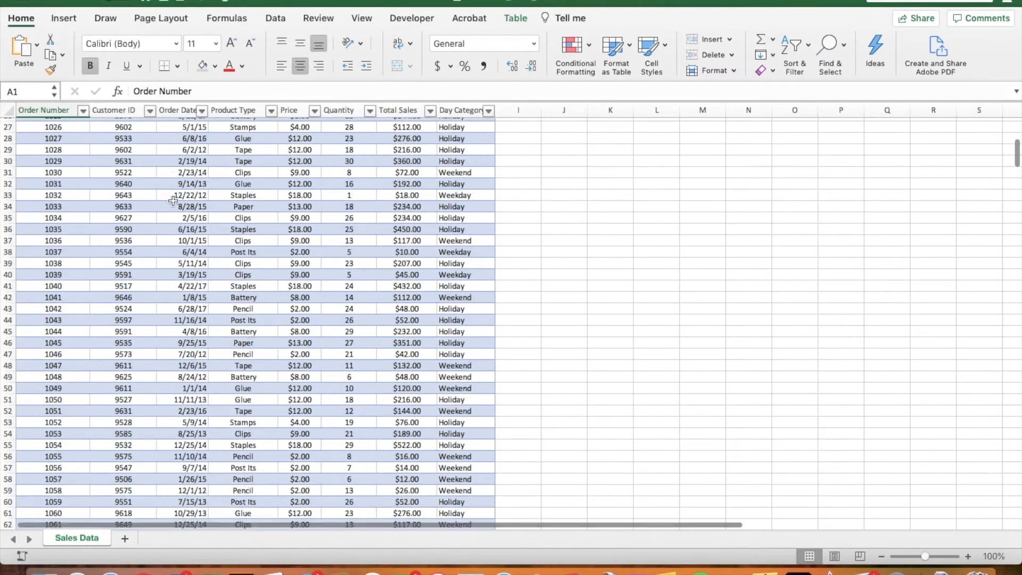
pyautogui.scroll(-12, 173, 201)
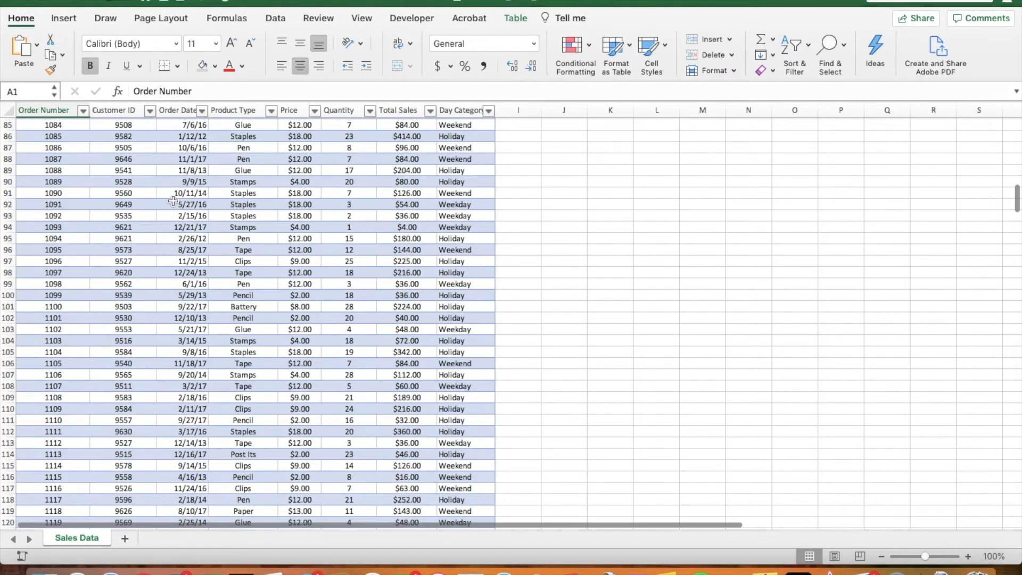
pyautogui.scroll(20, 173, 201)
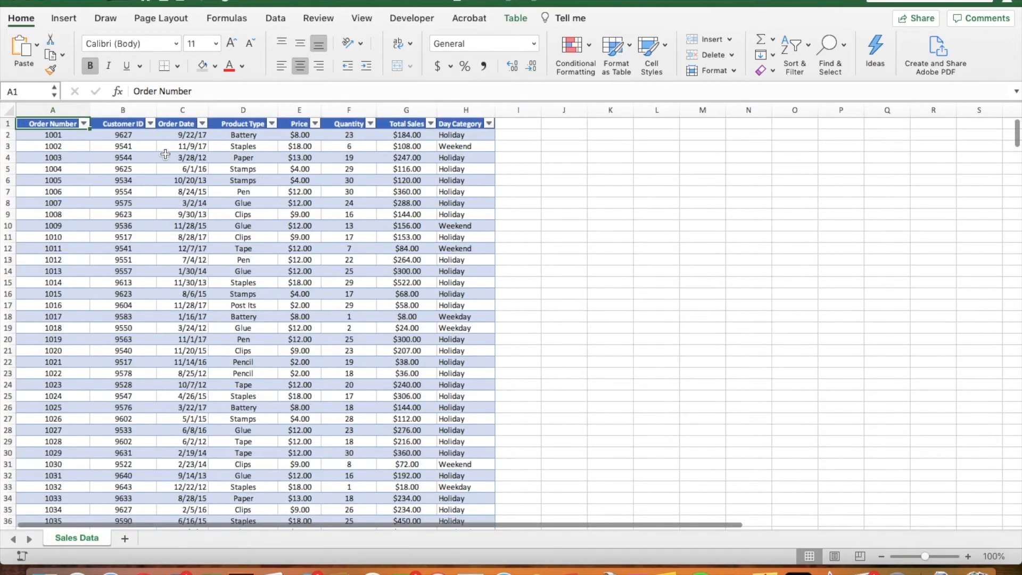
pyautogui.click(135, 149)
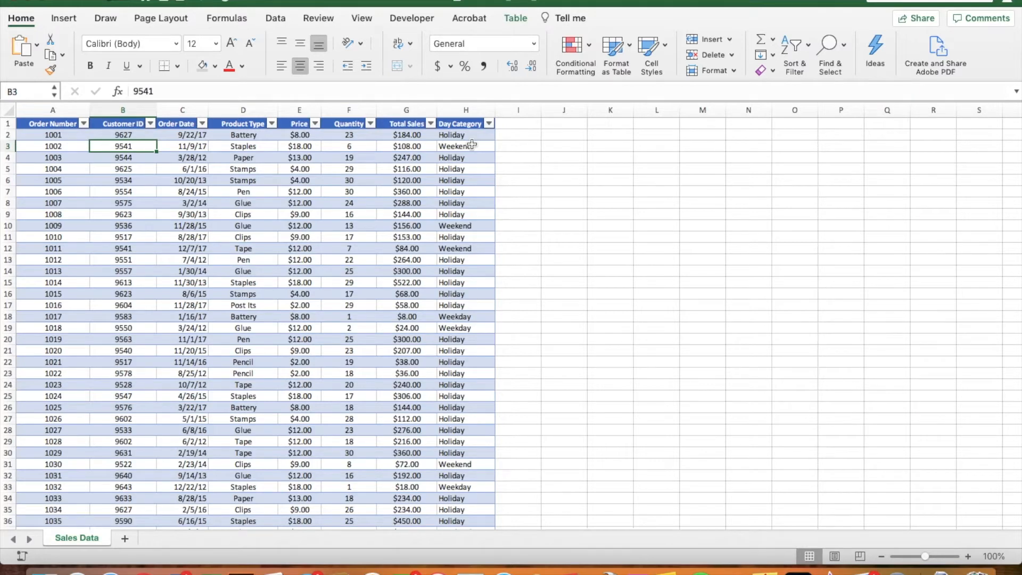
pyautogui.click(55, 124)
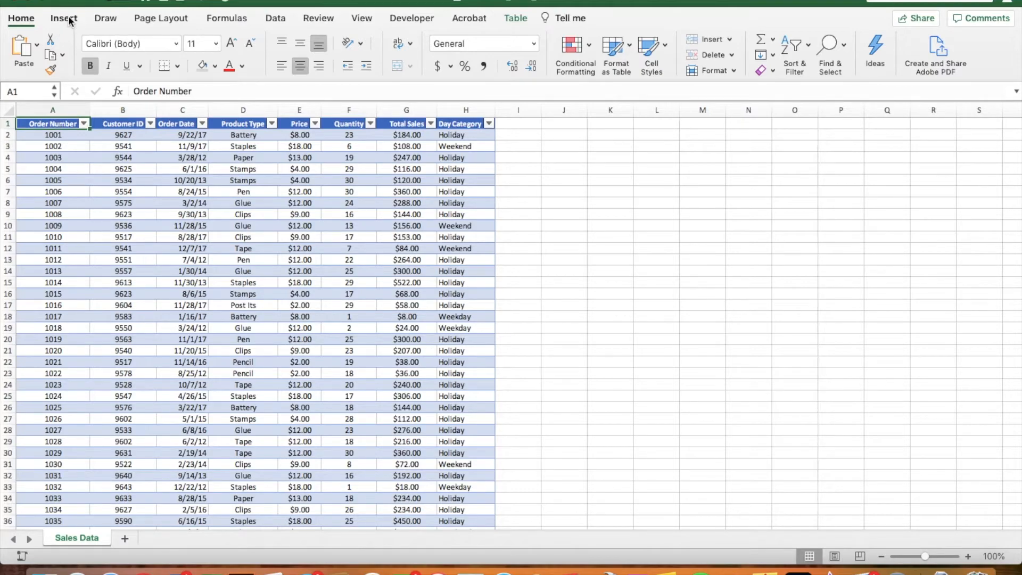
# - Insert a PivotTable from Table1 on a new worksheet
pyautogui.click(70, 21)
pyautogui.click(26, 47)
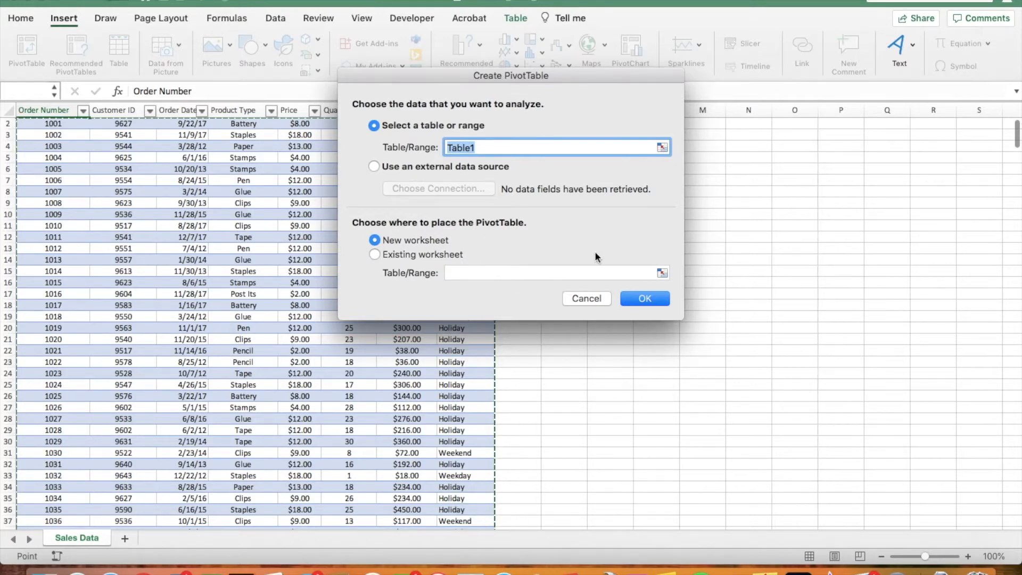
pyautogui.click(647, 301)
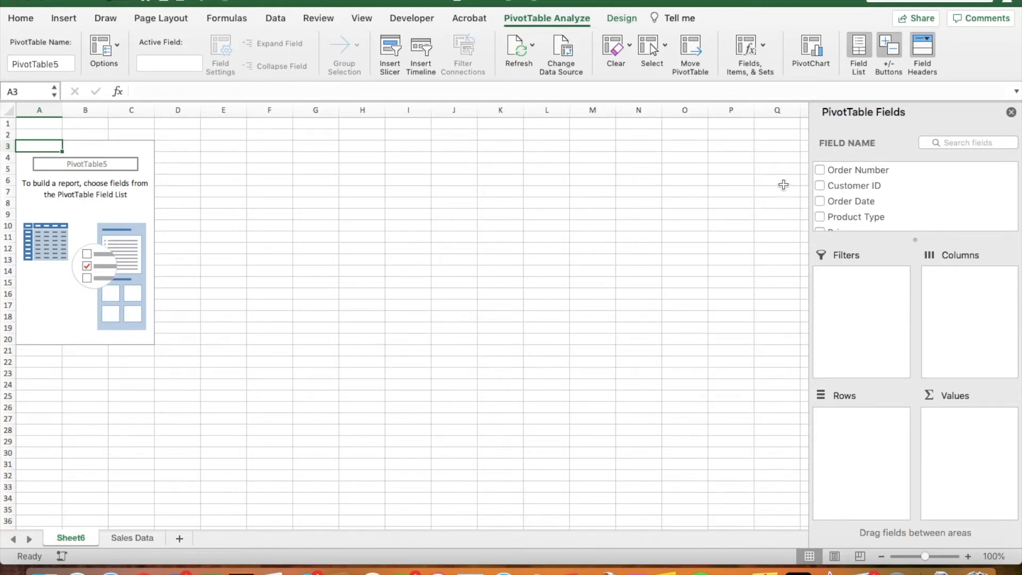
# - Put Total Sales in Values and Product Type in Rows, giving a 71044 grand total
pyautogui.moveTo(912, 241); pyautogui.dragTo(918, 323)
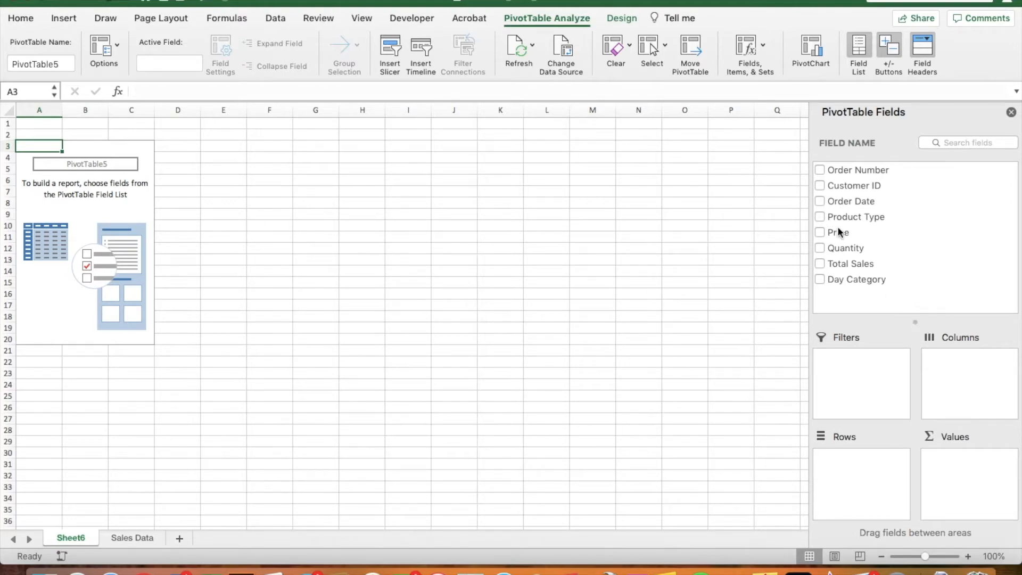
pyautogui.click(842, 263)
pyautogui.click(819, 265)
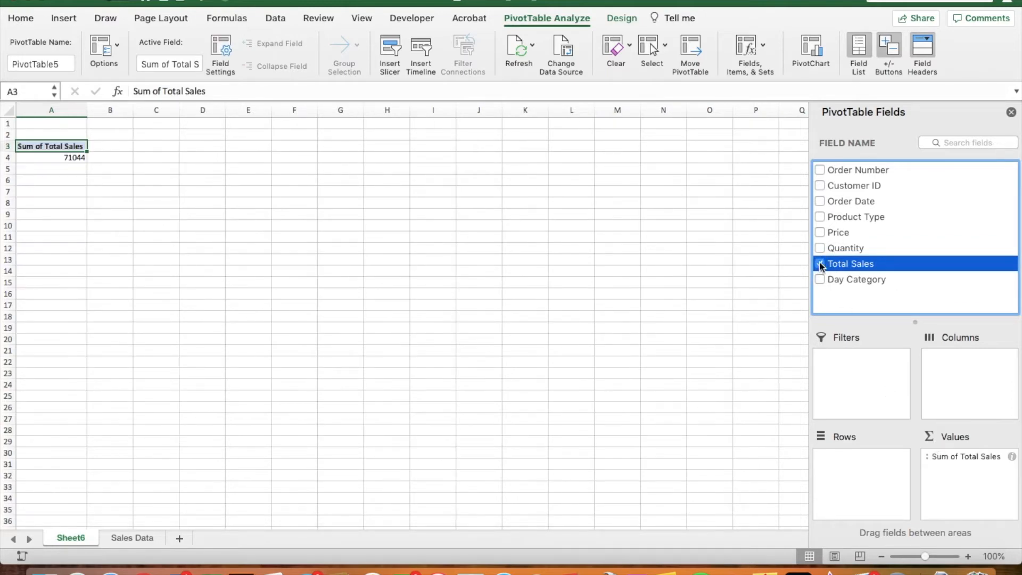
pyautogui.click(820, 264)
pyautogui.moveTo(849, 269); pyautogui.dragTo(958, 475)
pyautogui.moveTo(857, 219); pyautogui.dragTo(866, 479)
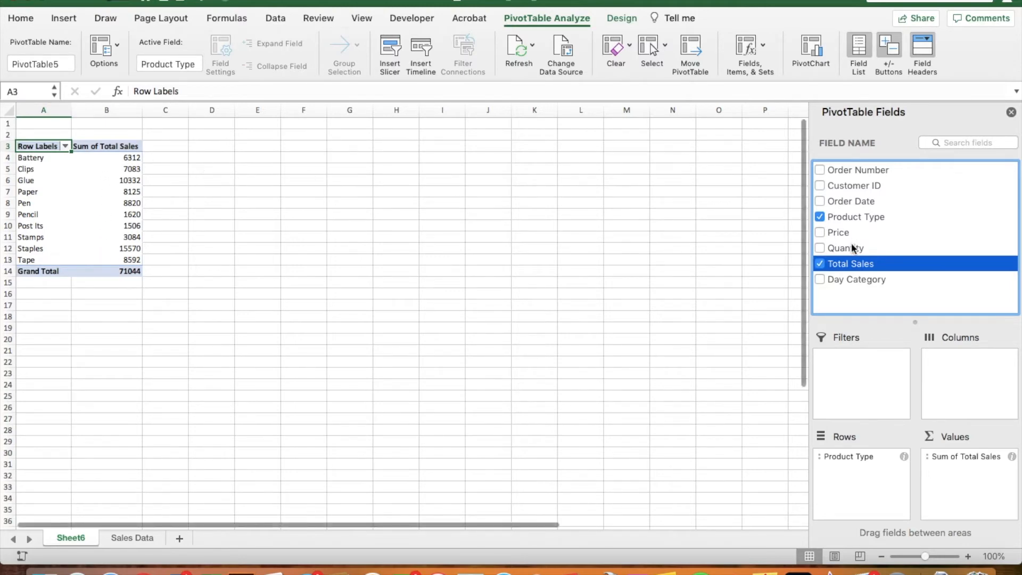
# - Add Quantity to Values and Order Date to Columns, splitting both sums by year 2012–2017
pyautogui.moveTo(852, 249); pyautogui.dragTo(976, 490)
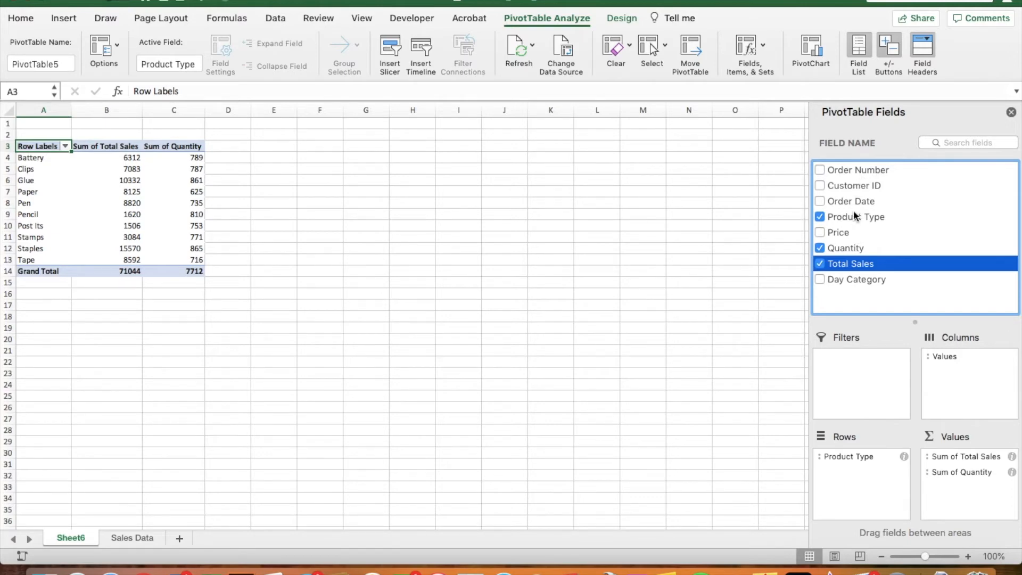
pyautogui.moveTo(854, 199); pyautogui.dragTo(981, 399)
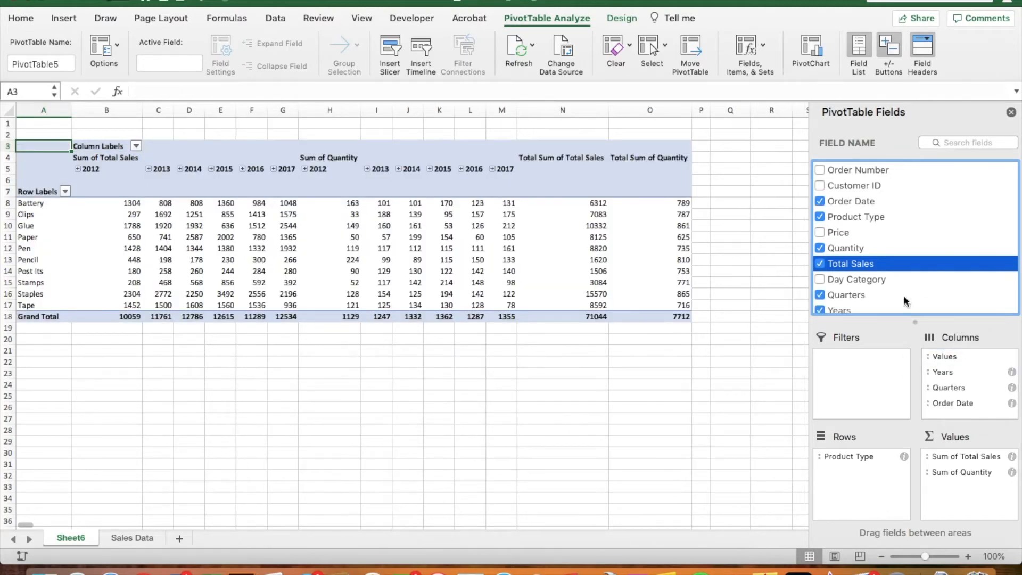
pyautogui.click(956, 403)
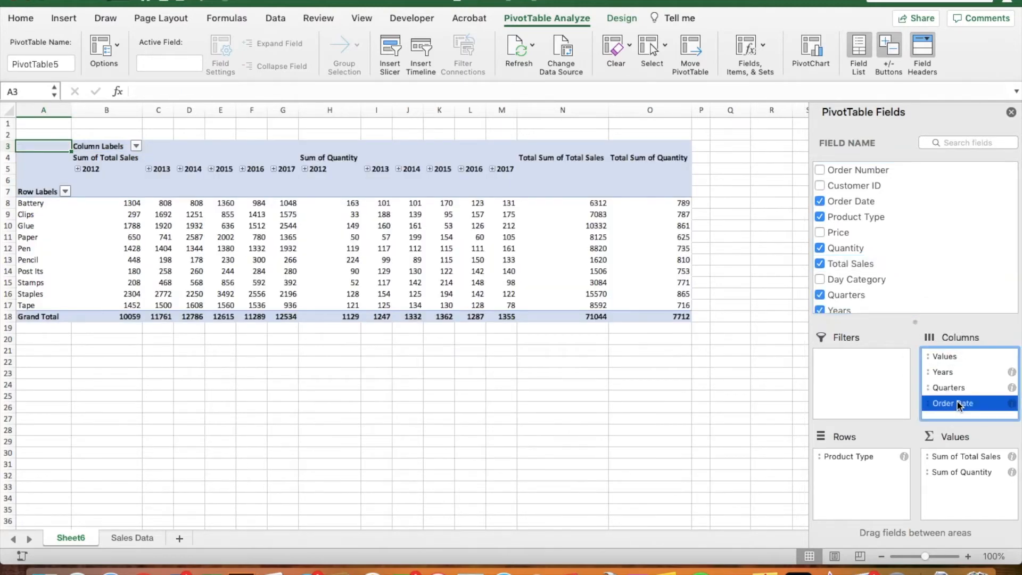
pyautogui.click(973, 406)
pyautogui.click(181, 169)
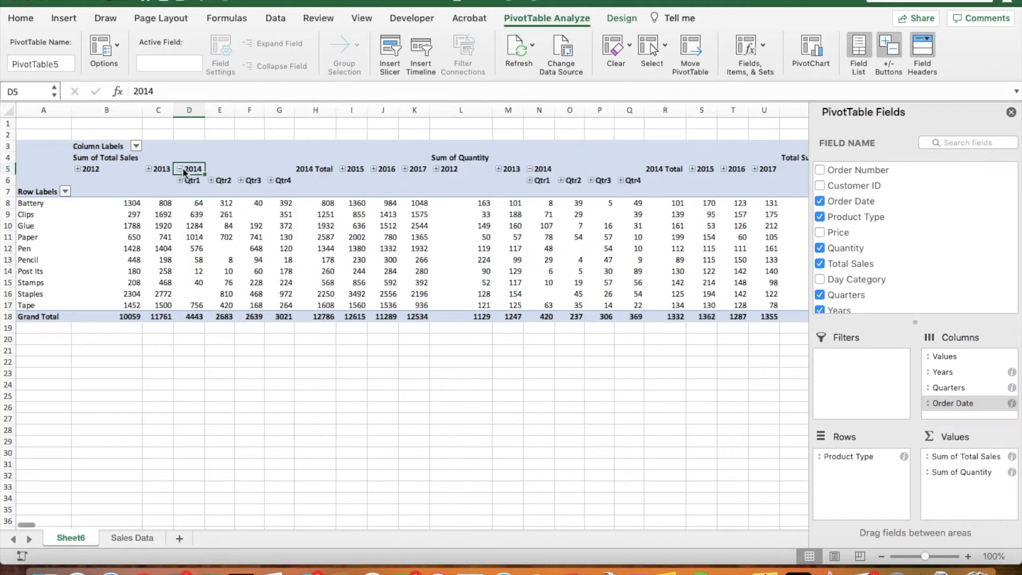
pyautogui.click(211, 180)
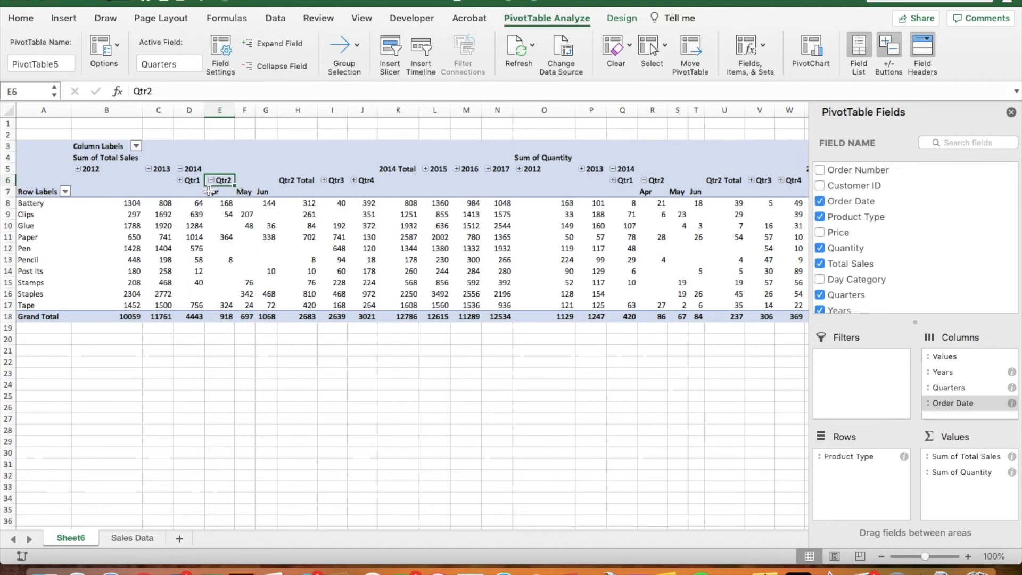
pyautogui.click(212, 180)
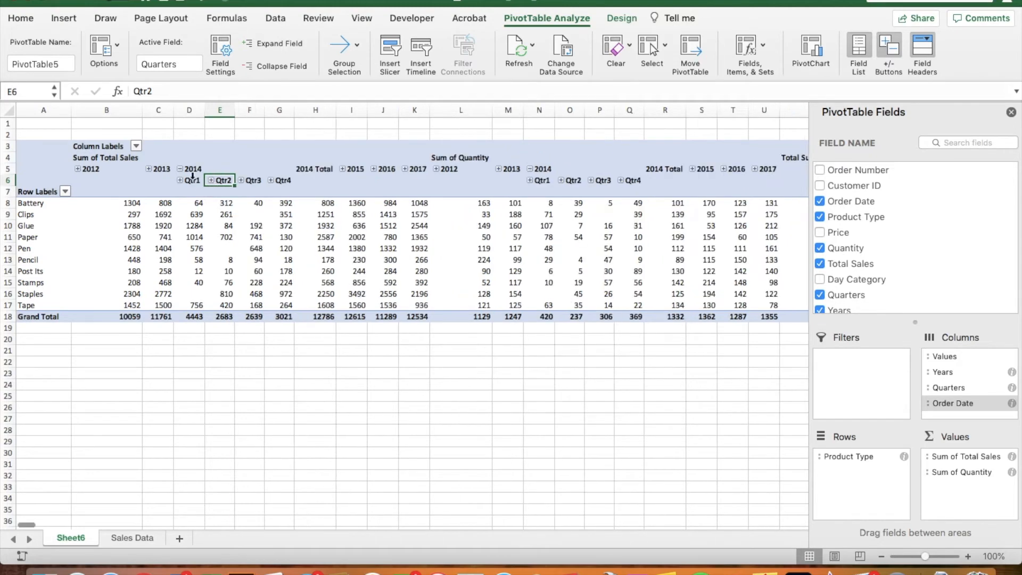
pyautogui.click(180, 170)
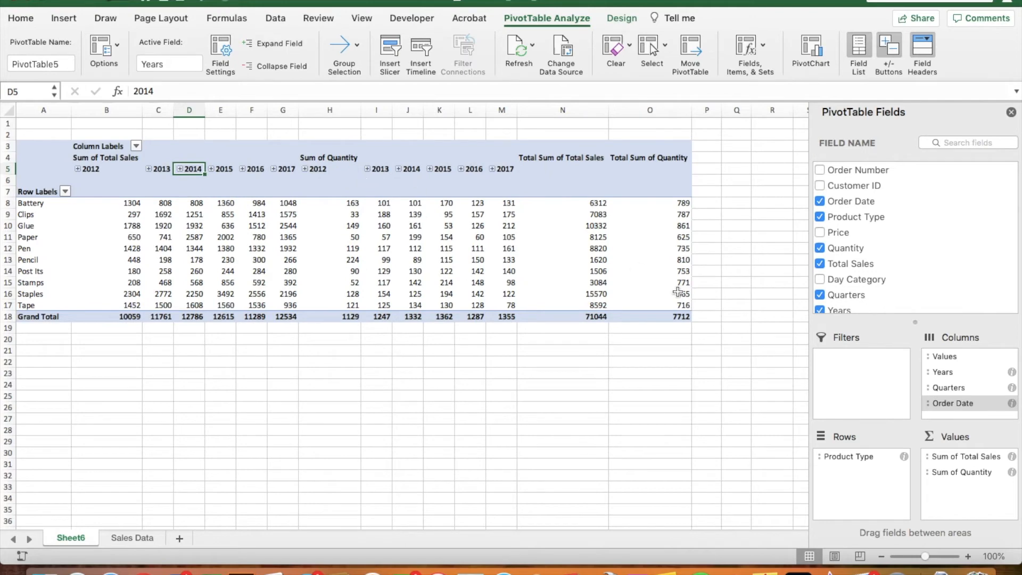
# - Remove Order Date and Quarters from Columns and move Years into Filters
pyautogui.click(957, 402)
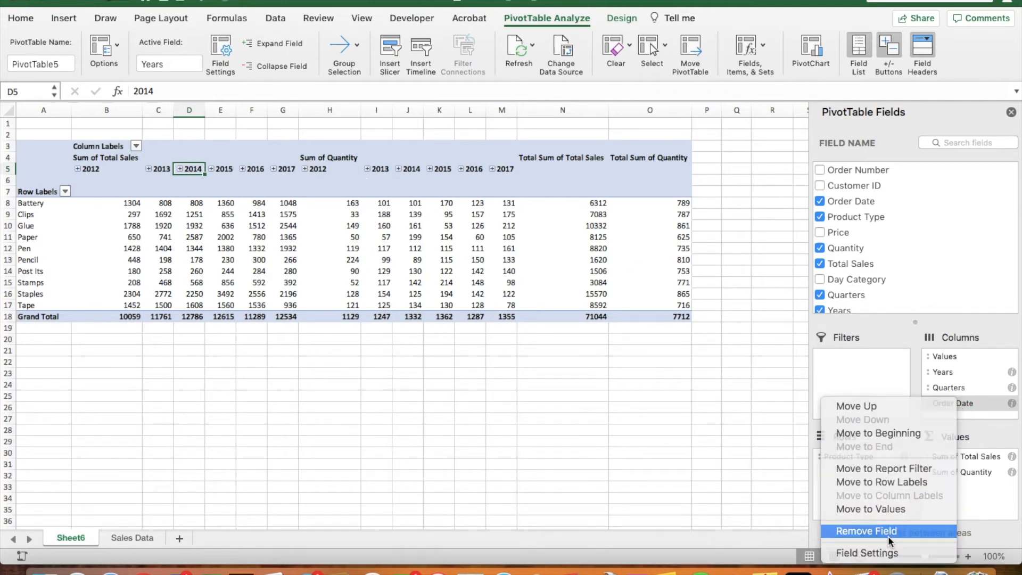
pyautogui.click(888, 532)
pyautogui.click(953, 387)
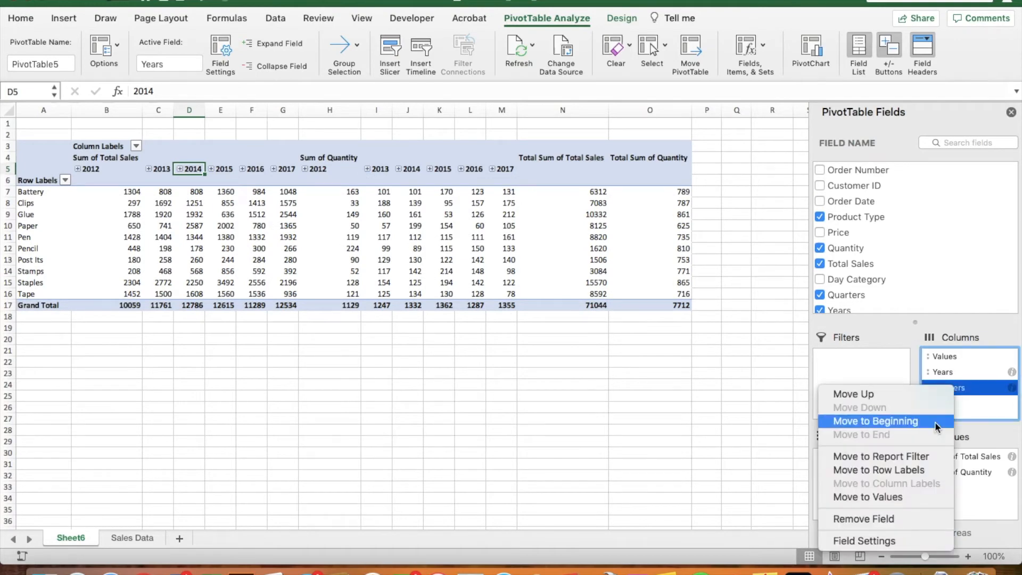
pyautogui.click(903, 519)
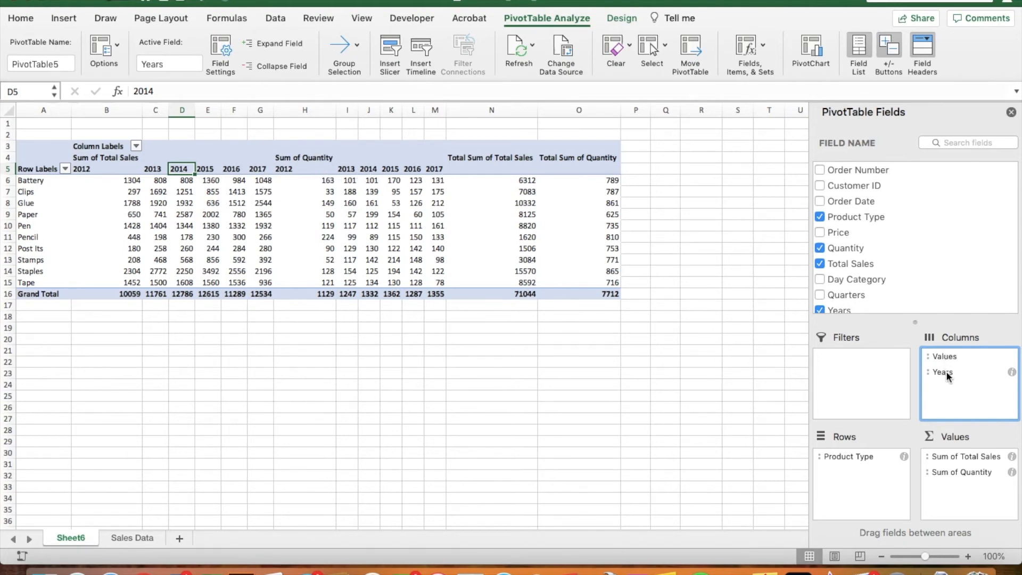
pyautogui.moveTo(947, 372); pyautogui.dragTo(835, 379)
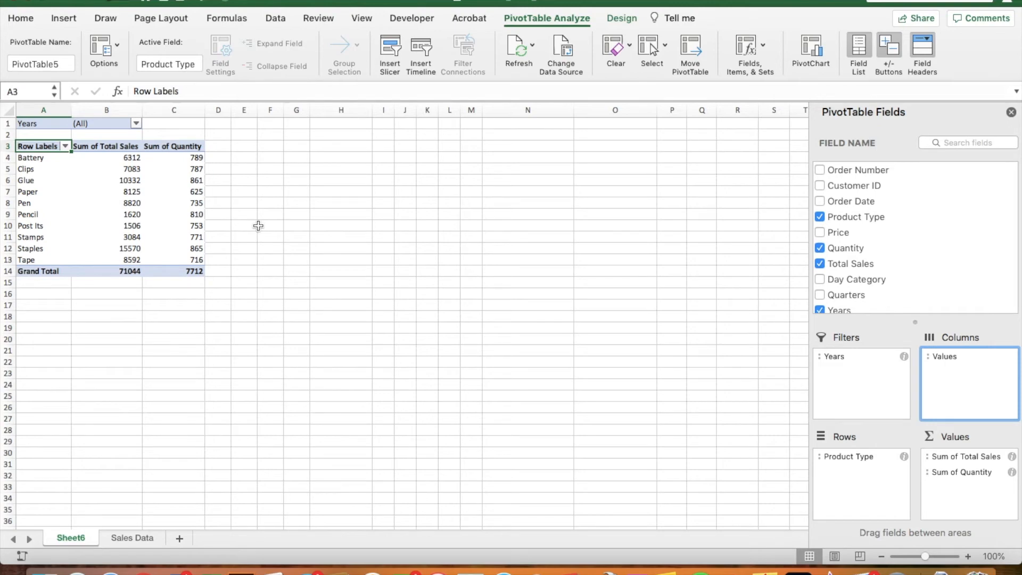
# - Filter Years to 2012, 2013 and 2014, cutting totals to 34606 sales and 3708 quantity
pyautogui.click(244, 202)
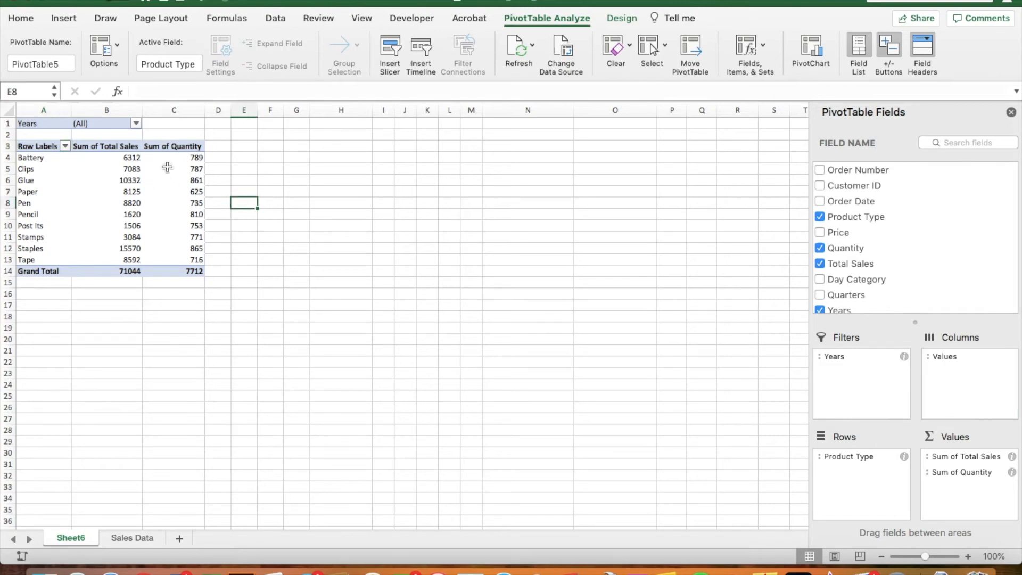
pyautogui.click(137, 123)
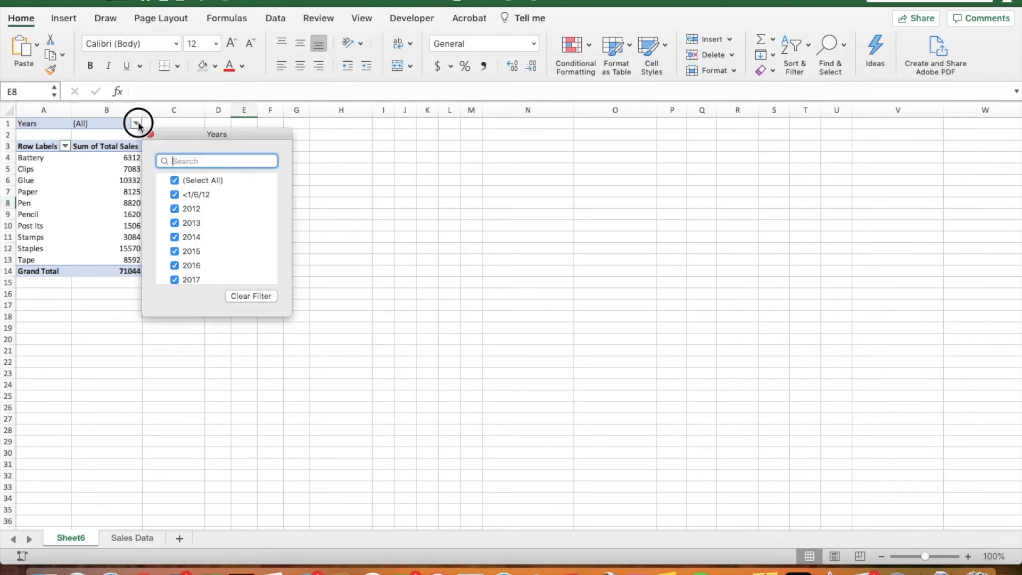
pyautogui.click(173, 180)
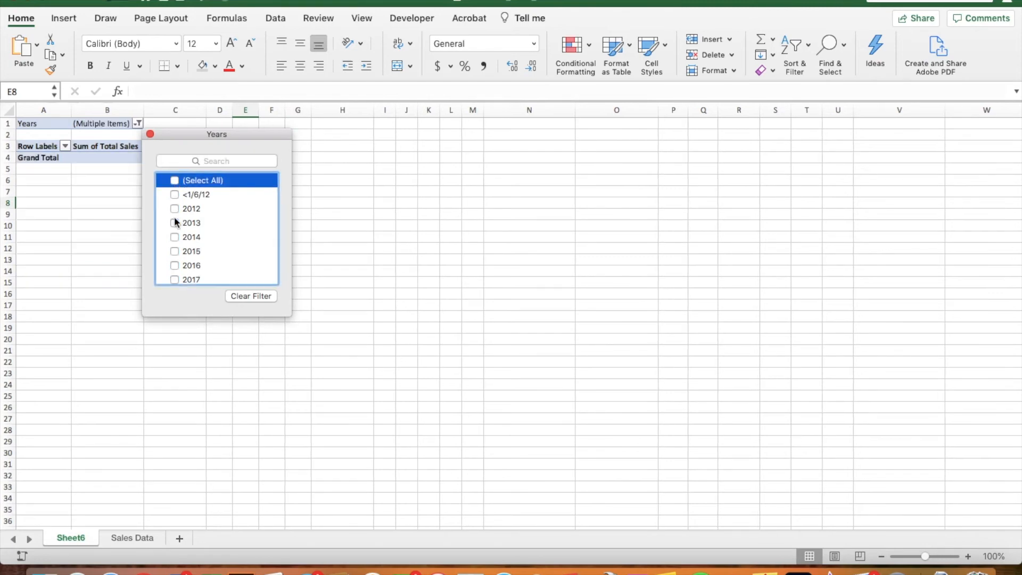
pyautogui.click(174, 209)
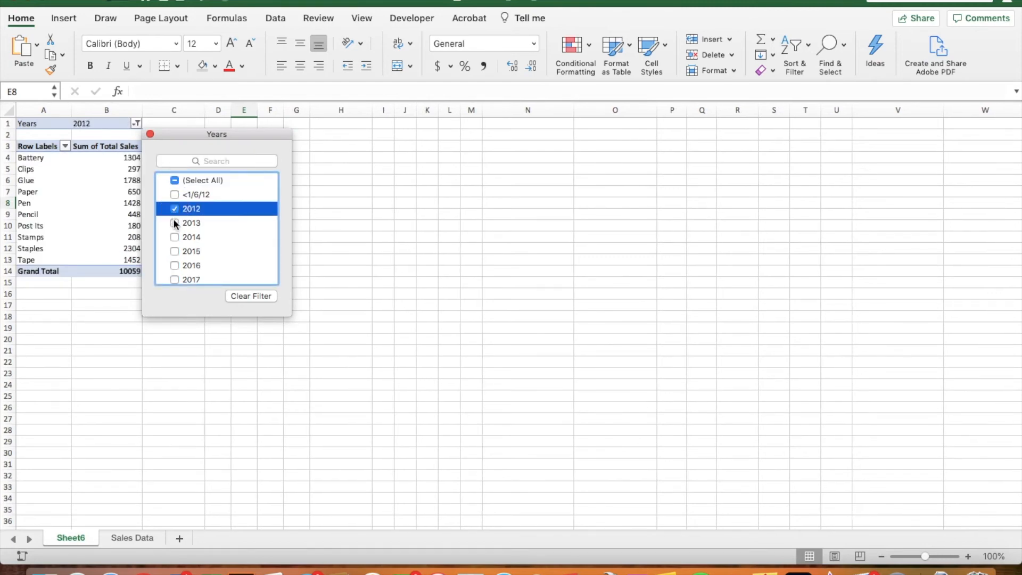
pyautogui.click(174, 223)
pyautogui.click(174, 237)
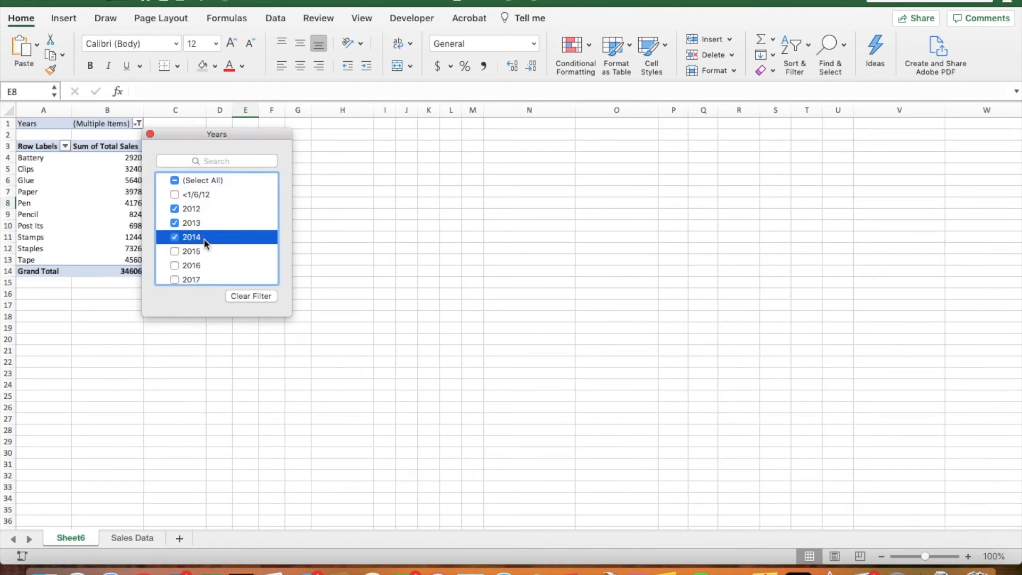
pyautogui.click(406, 271)
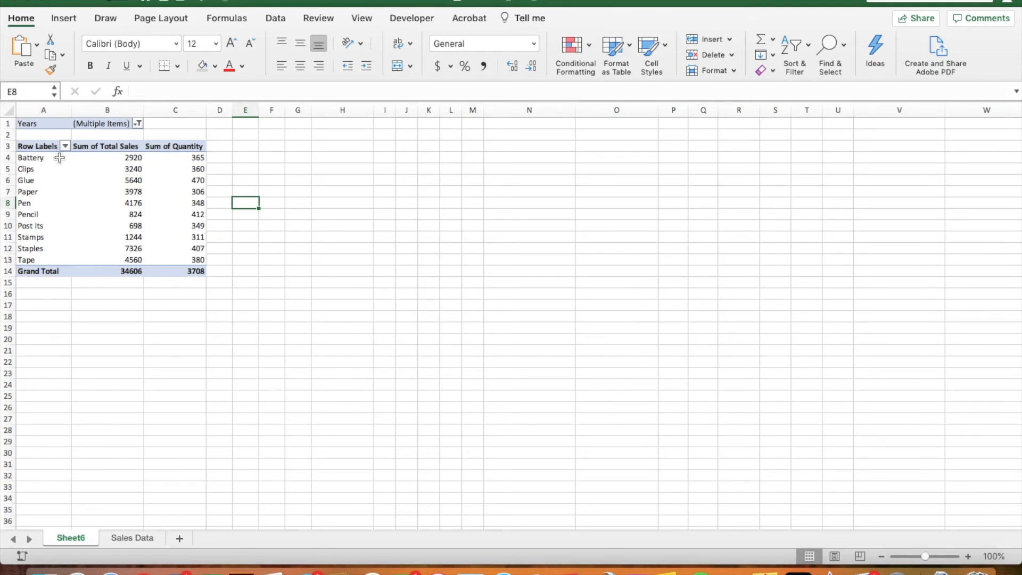
pyautogui.click(173, 165)
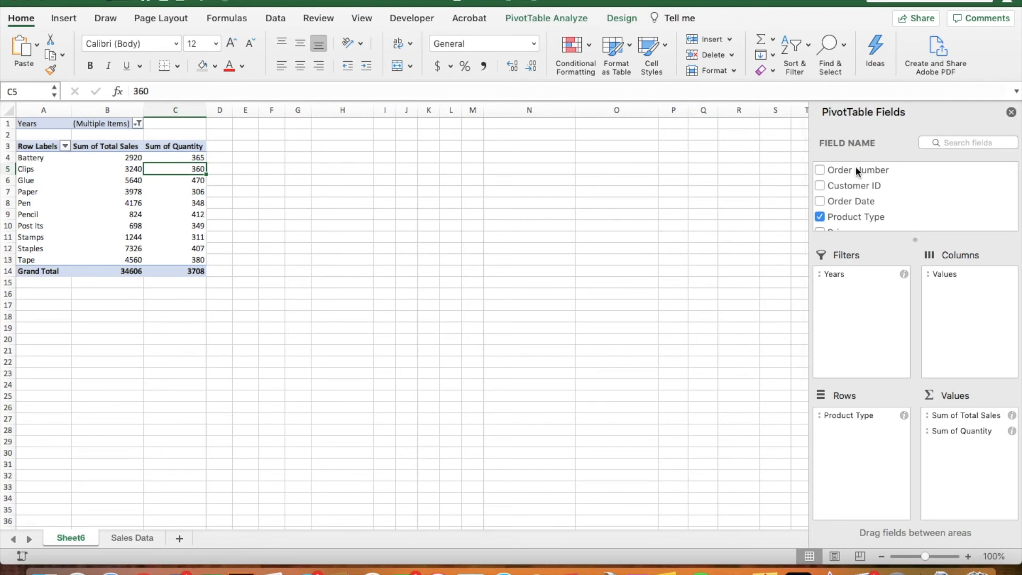
# - Add Day Category as a second report filter beneath Years, left at (All)
pyautogui.scroll(-1, 867, 200)
pyautogui.scroll(-3, 864, 200)
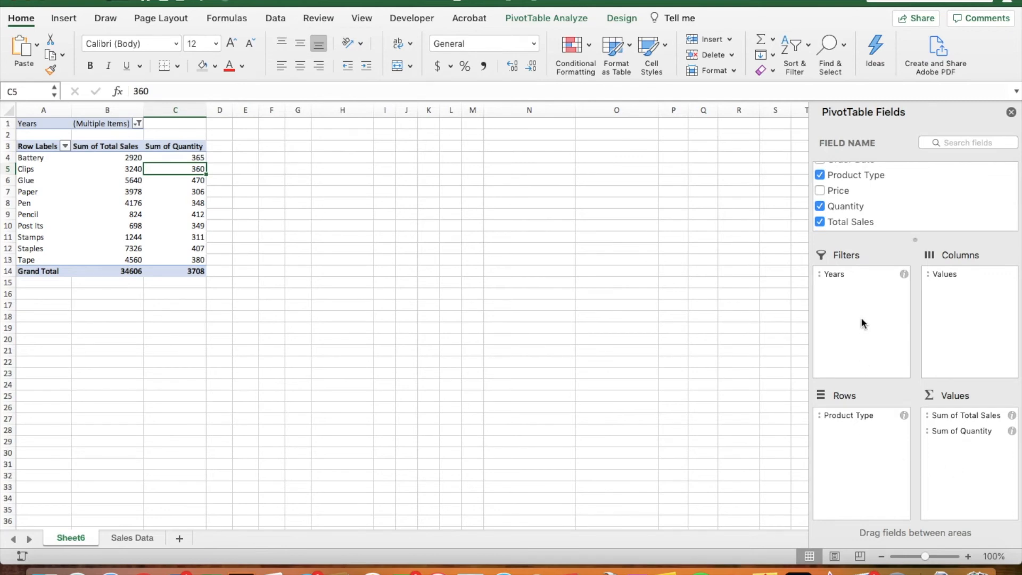
pyautogui.scroll(-3, 862, 194)
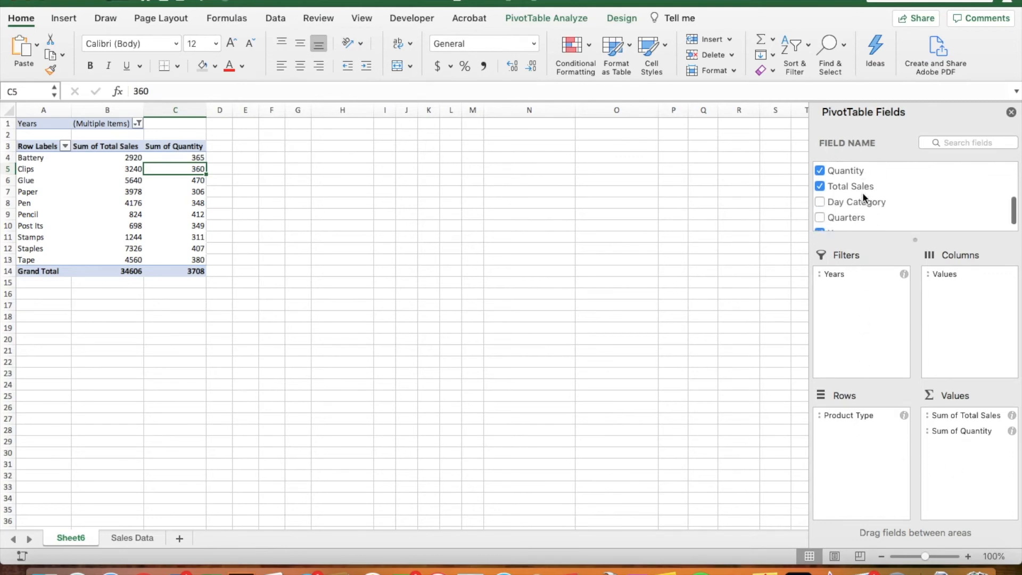
pyautogui.moveTo(909, 242); pyautogui.dragTo(917, 345)
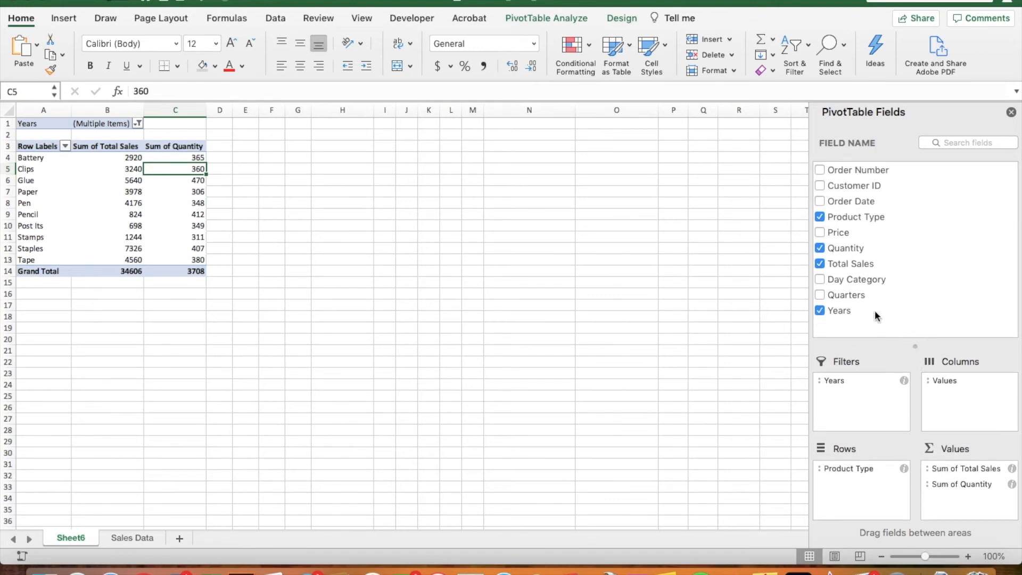
pyautogui.click(850, 280)
pyautogui.moveTo(851, 283); pyautogui.dragTo(854, 398)
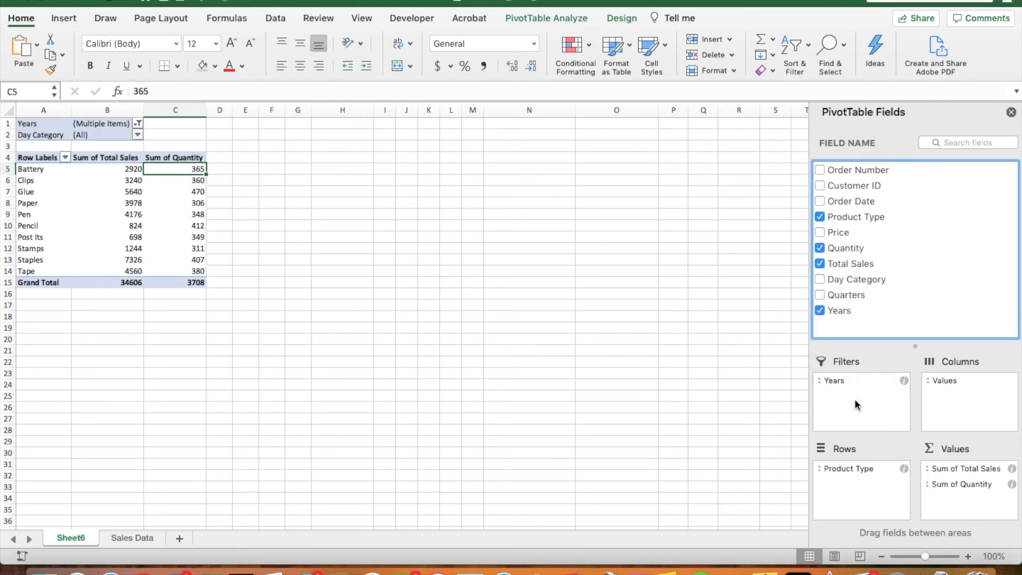
pyautogui.click(138, 125)
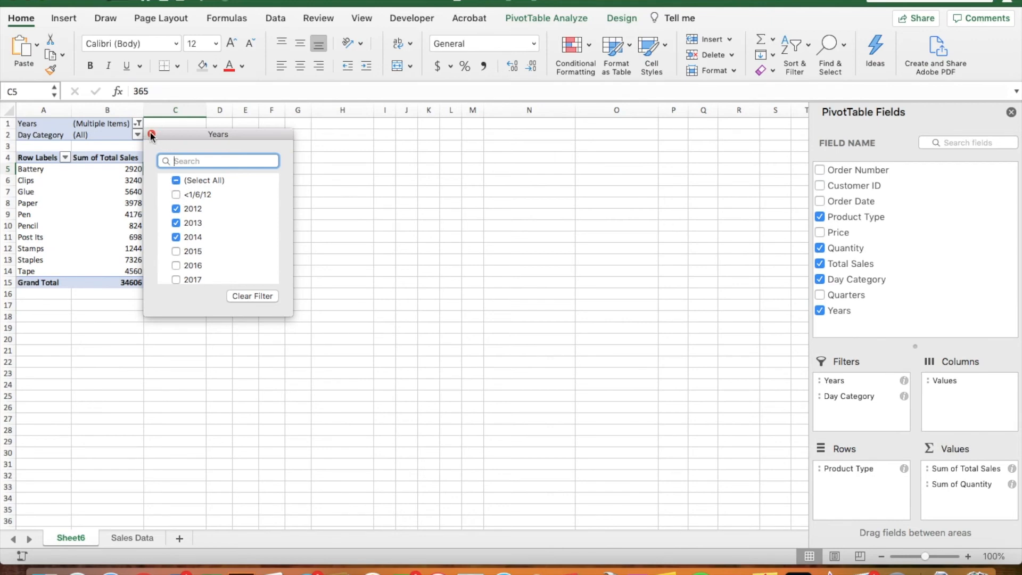
pyautogui.click(151, 134)
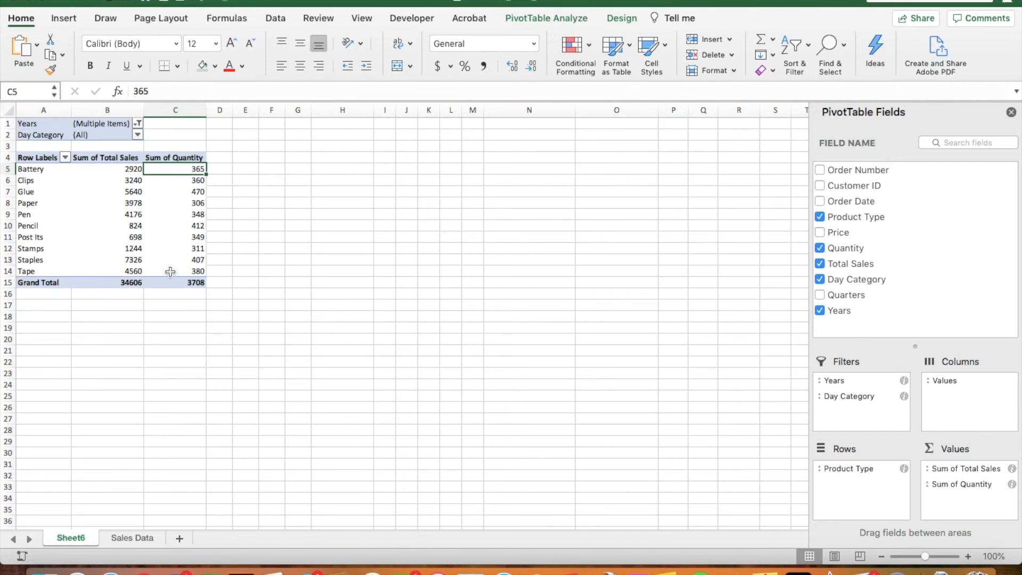
# - Narrow the Years filter to 2013 only
pyautogui.click(140, 123)
pyautogui.click(176, 237)
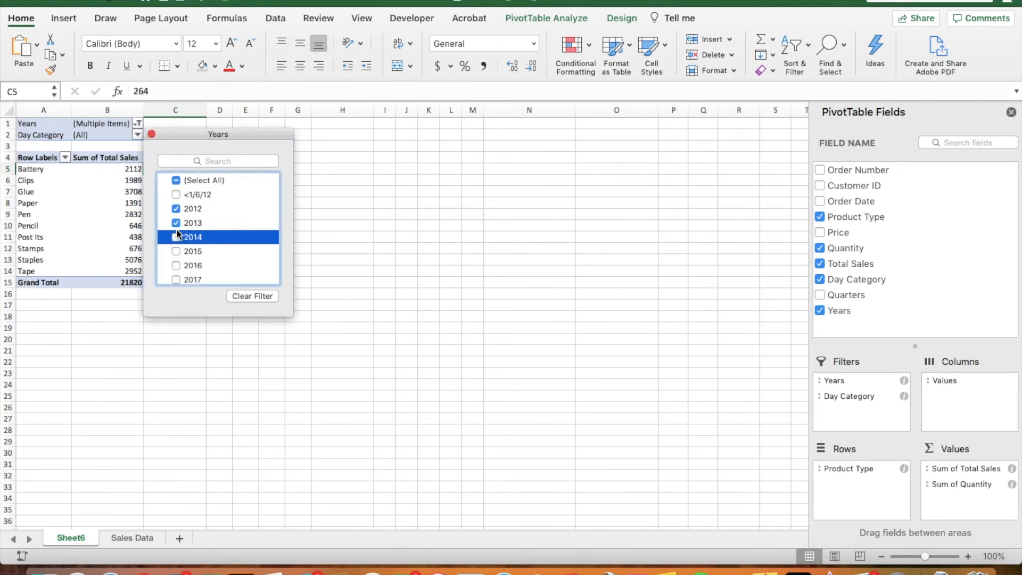
pyautogui.click(175, 208)
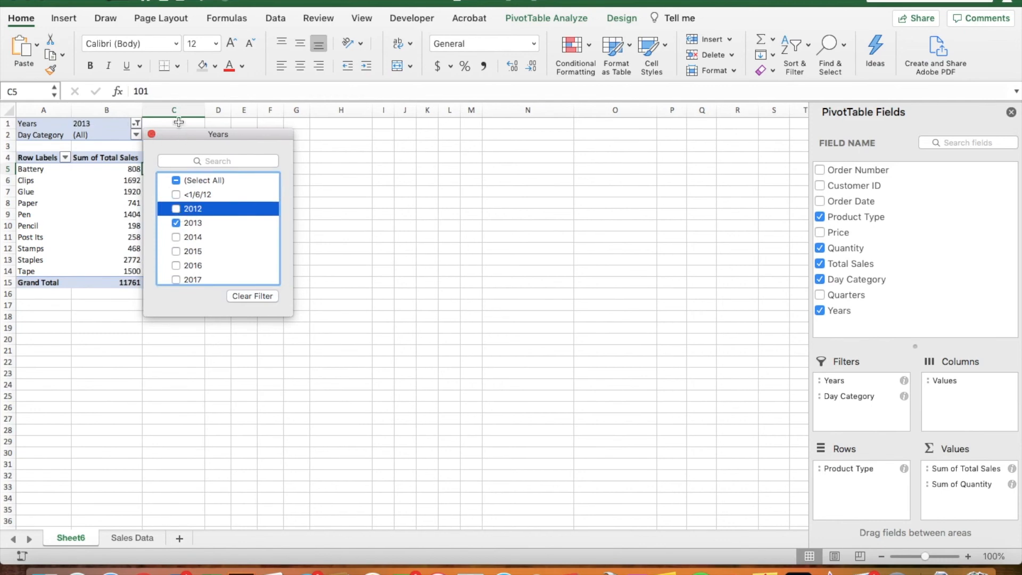
pyautogui.click(151, 134)
# - Filter Day Category to Holiday and check Battery's values: 800 sales, 100 quantity
pyautogui.click(138, 133)
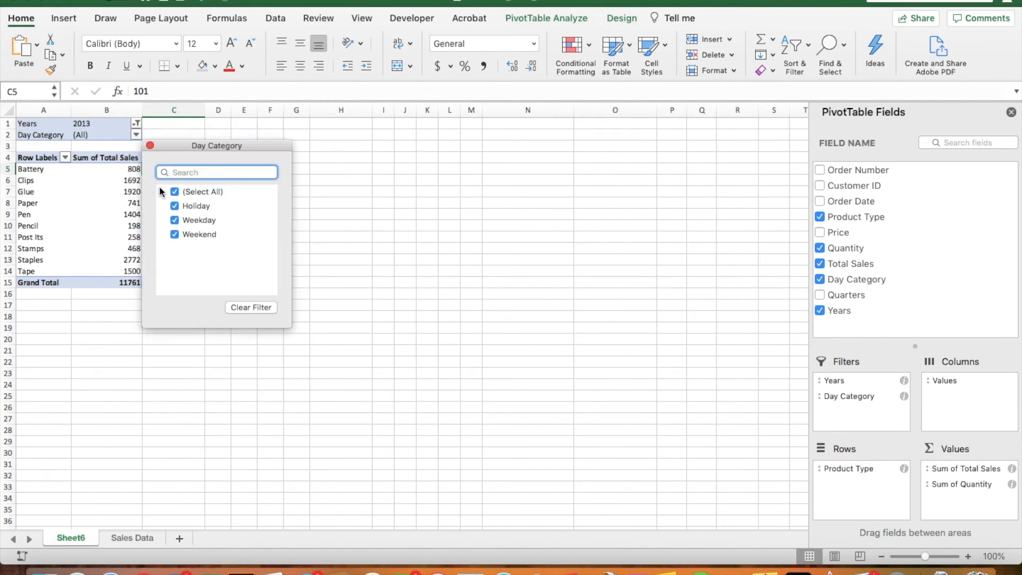
pyautogui.click(174, 192)
pyautogui.click(175, 206)
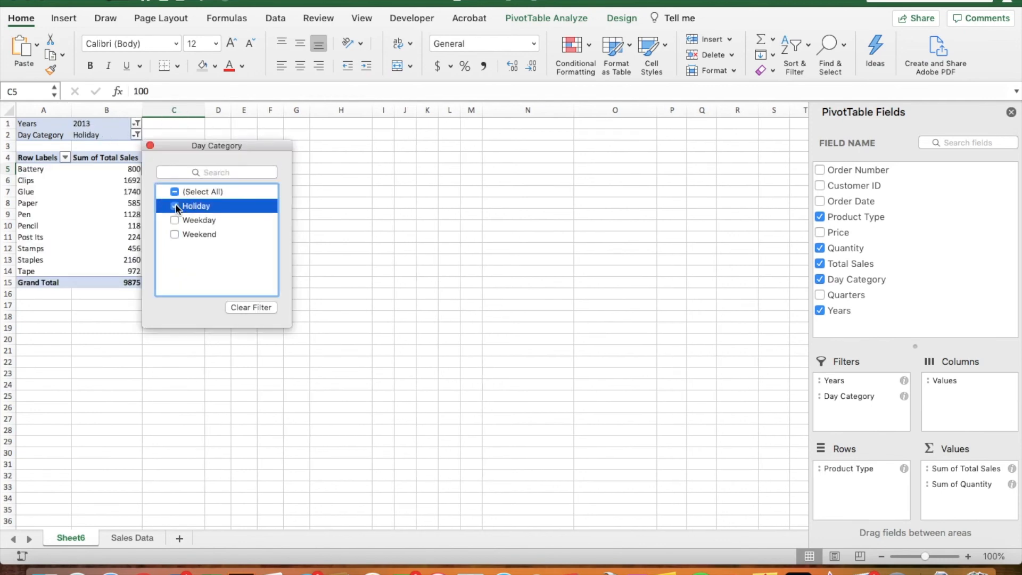
pyautogui.click(144, 371)
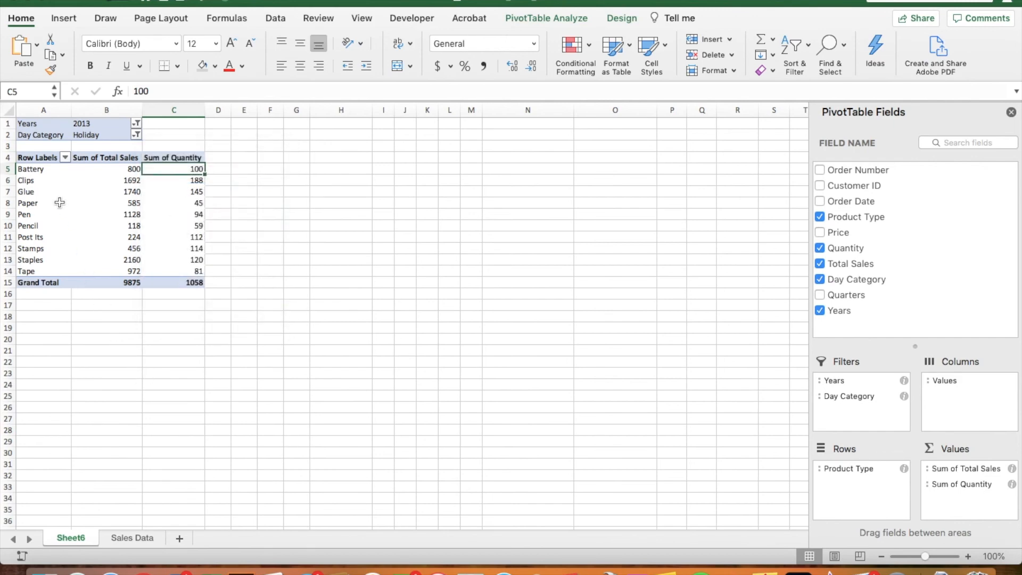
pyautogui.click(32, 170)
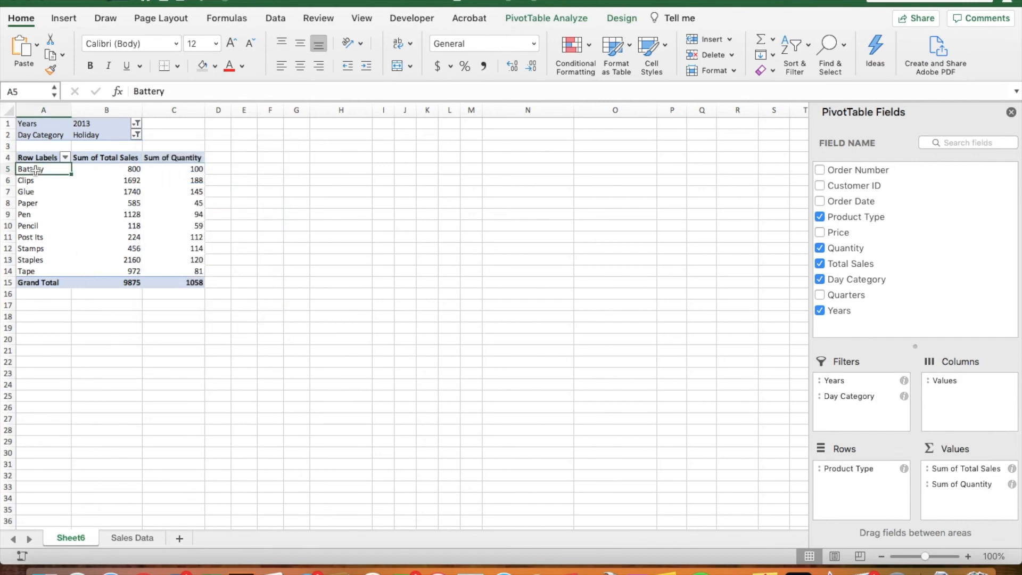
pyautogui.click(107, 169)
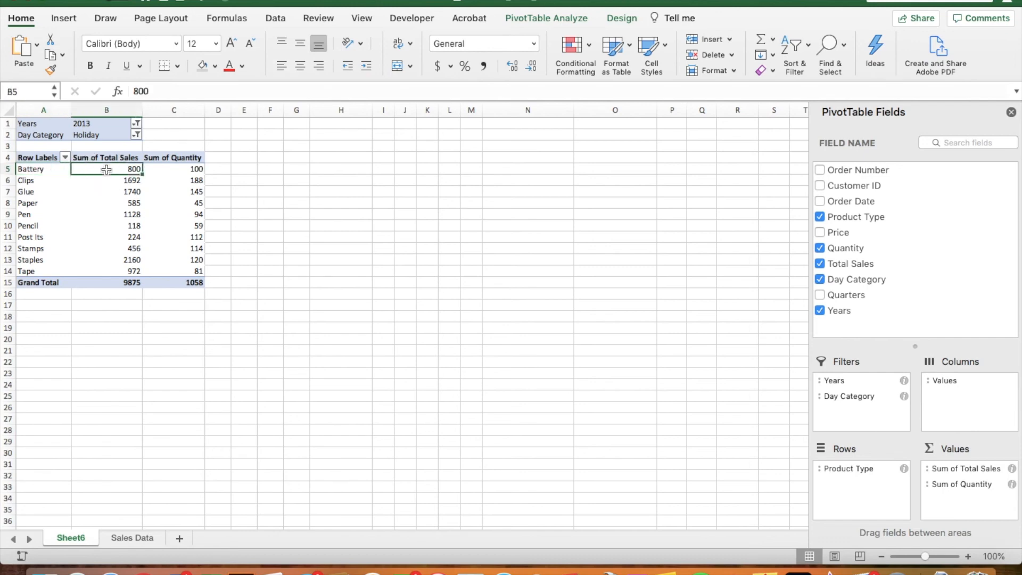
pyautogui.click(168, 172)
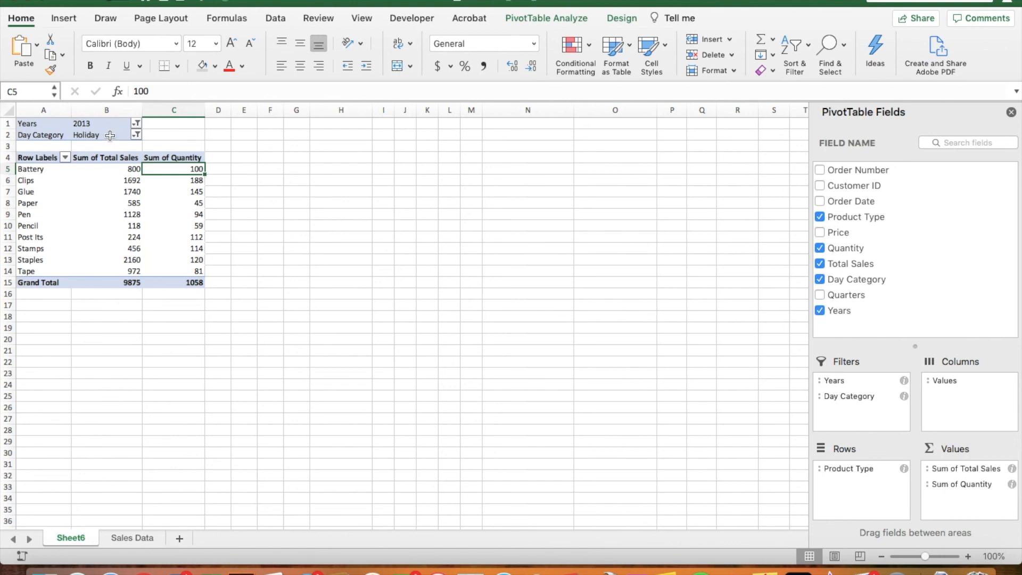
# - Switch the Day Category filter to Weekday only, showing Battery at 8 sales and 1 unit
pyautogui.click(137, 135)
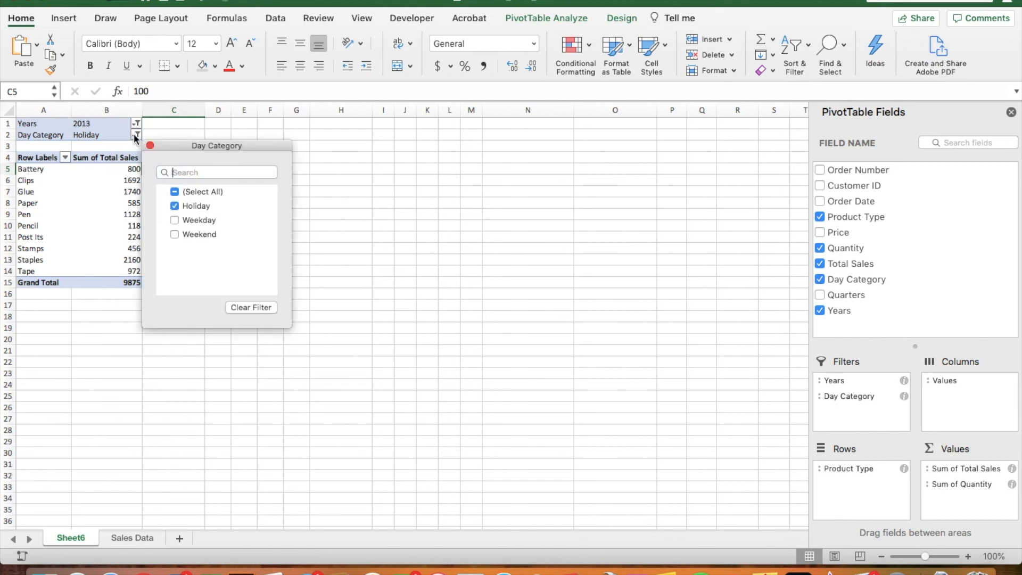
pyautogui.click(175, 205)
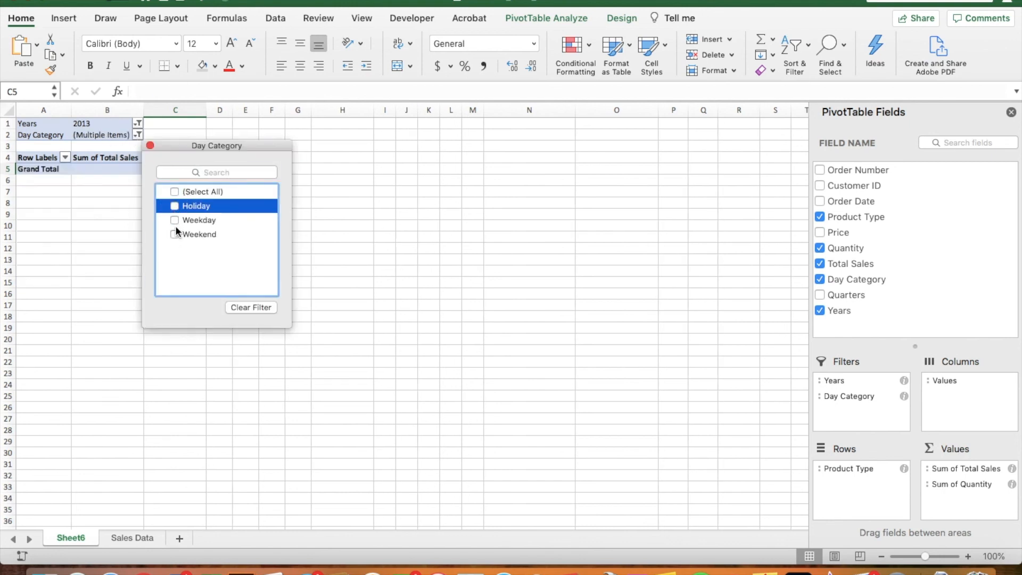
pyautogui.click(175, 220)
pyautogui.click(92, 316)
pyautogui.click(129, 296)
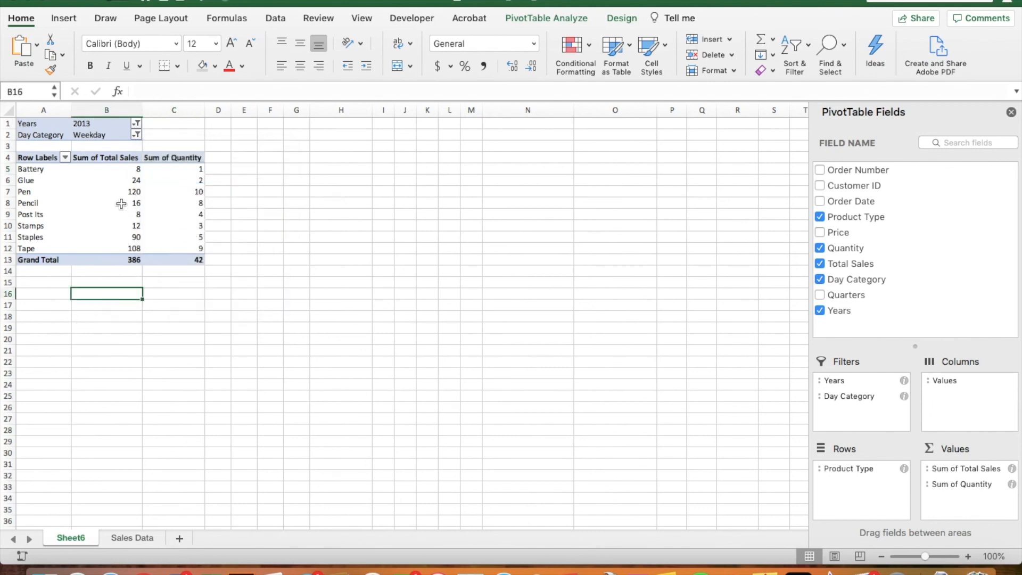
pyautogui.click(117, 173)
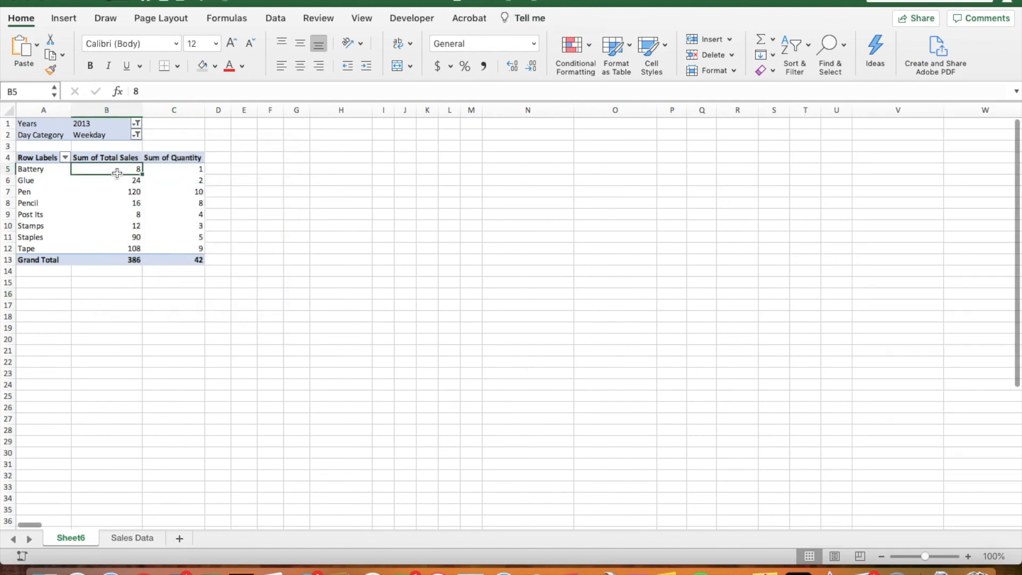
pyautogui.click(170, 169)
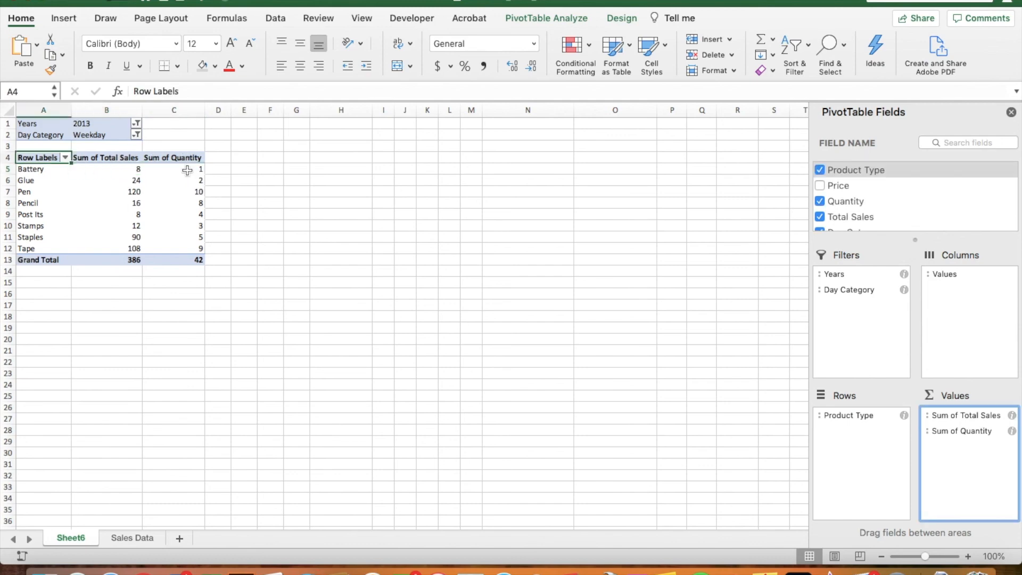